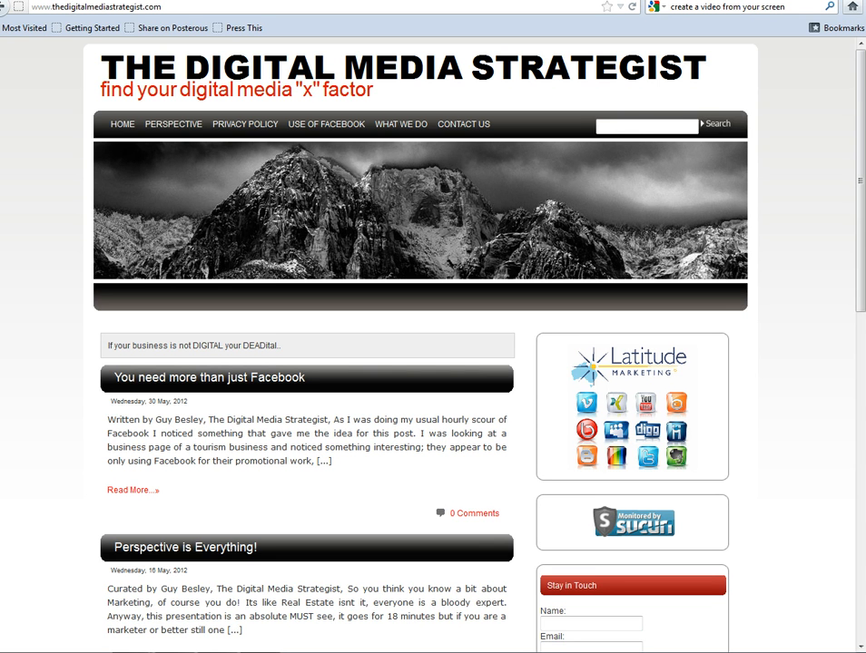
pyautogui.click(118, 6)
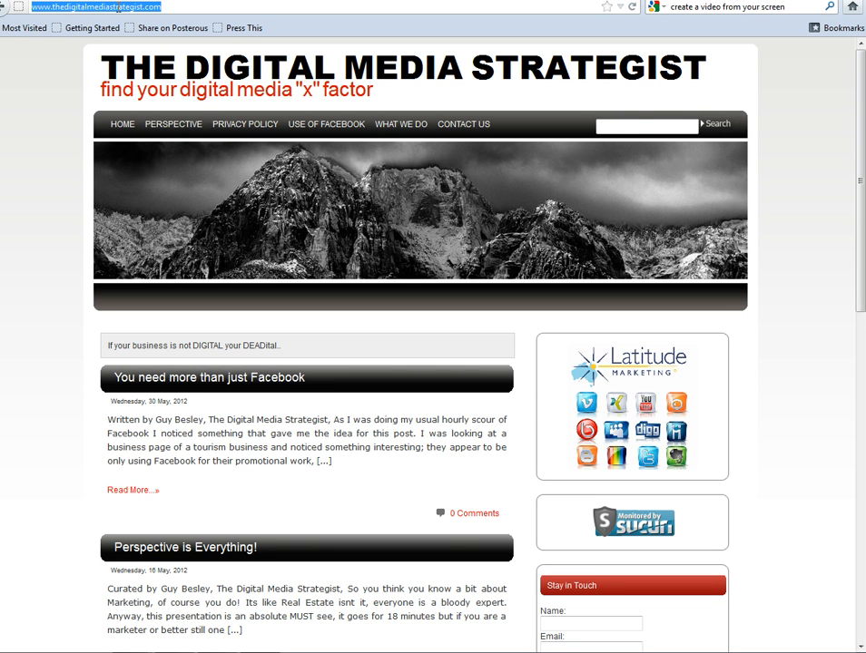
pyautogui.write('www.')
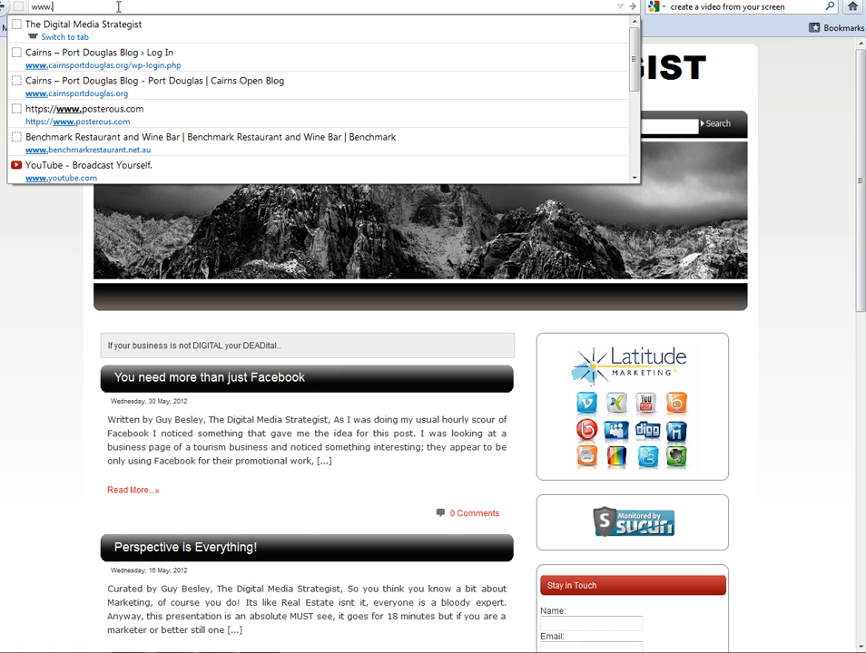
pyautogui.write('benchm')
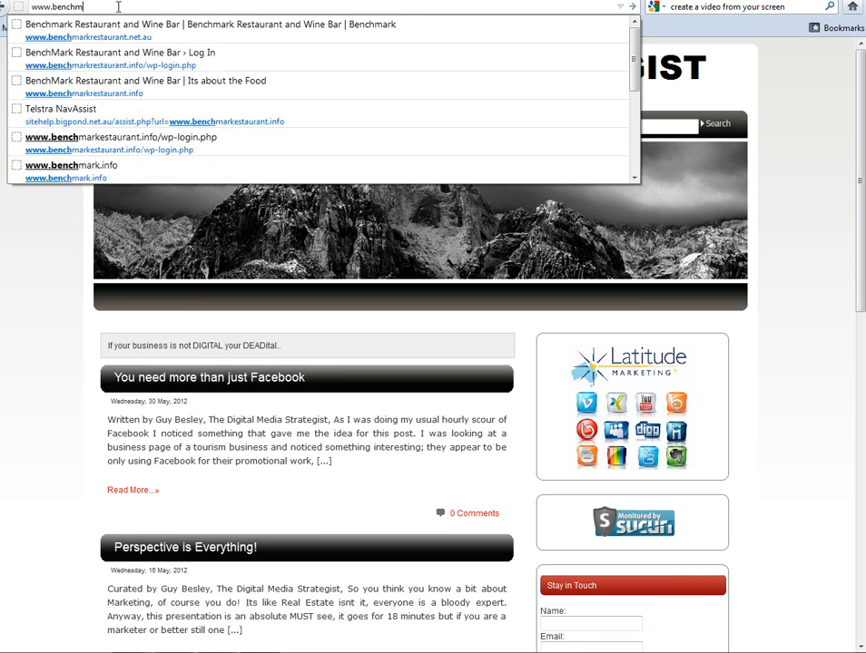
pyautogui.write('arkres')
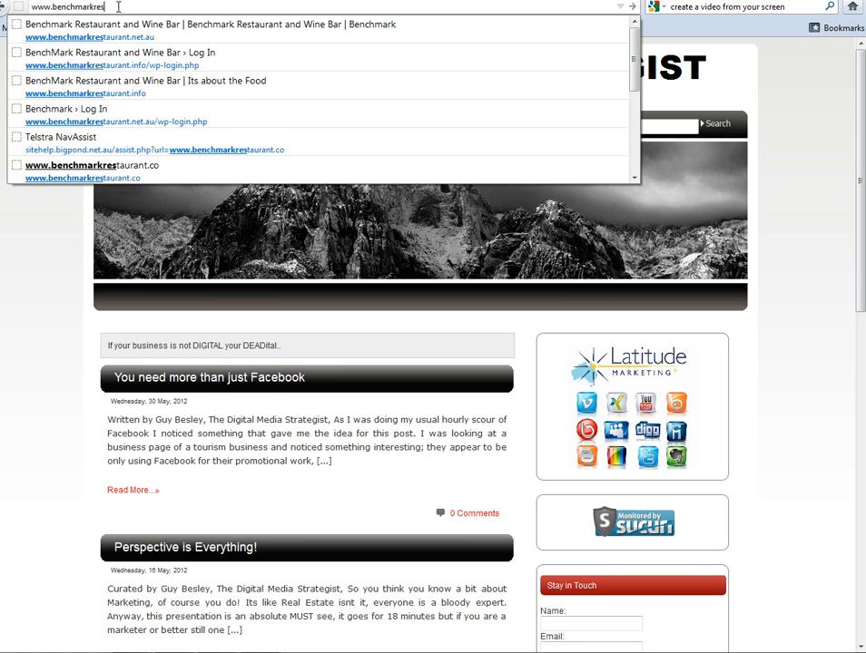
pyautogui.write('taurant.i')
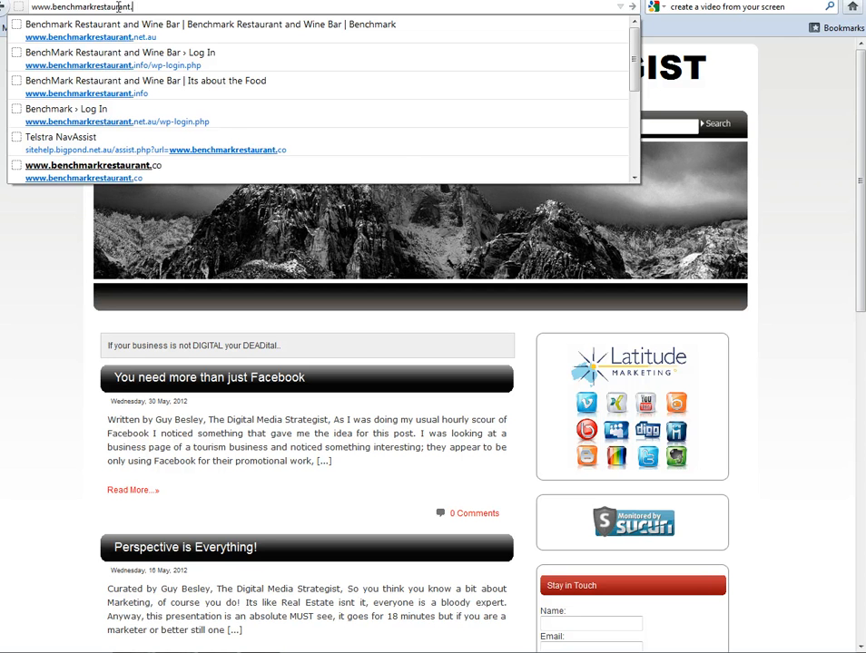
pyautogui.write('no')
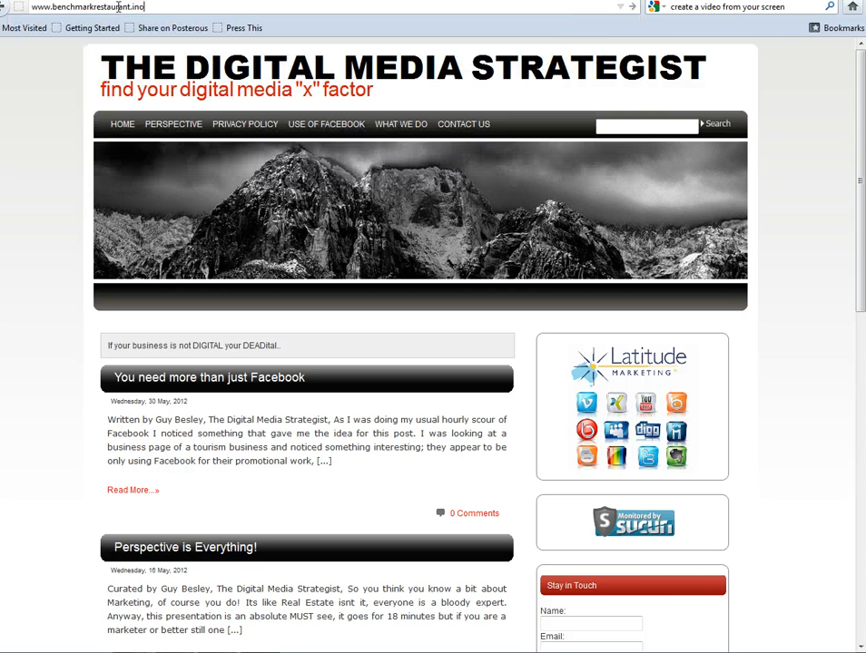
pyautogui.press('BackSpace')
pyautogui.write('fo')
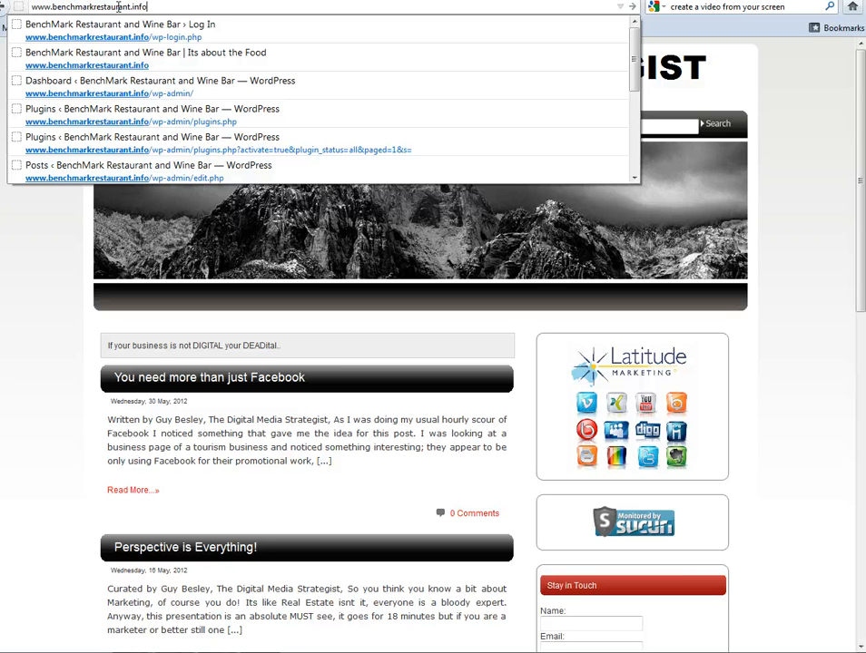
pyautogui.write('/')
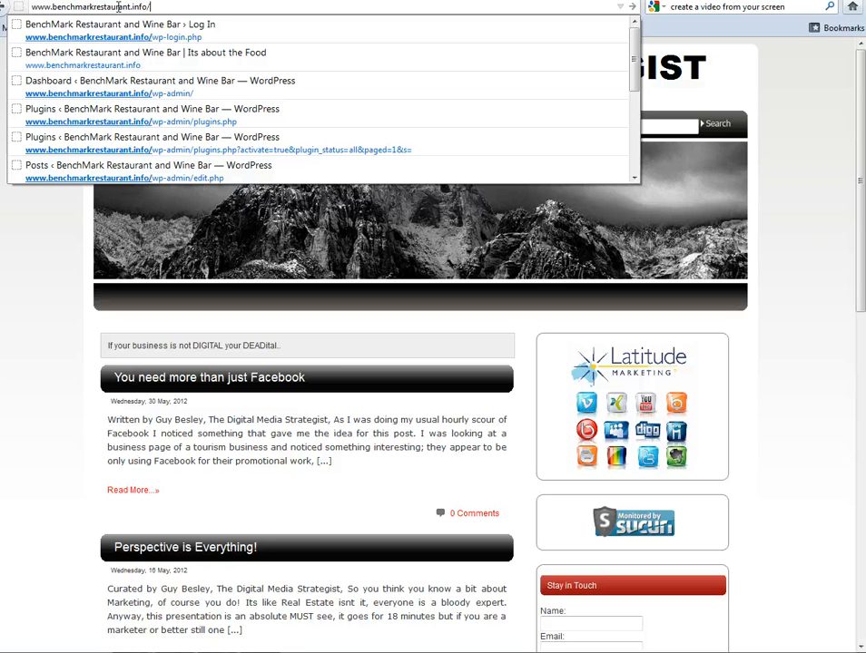
pyautogui.write('wp-')
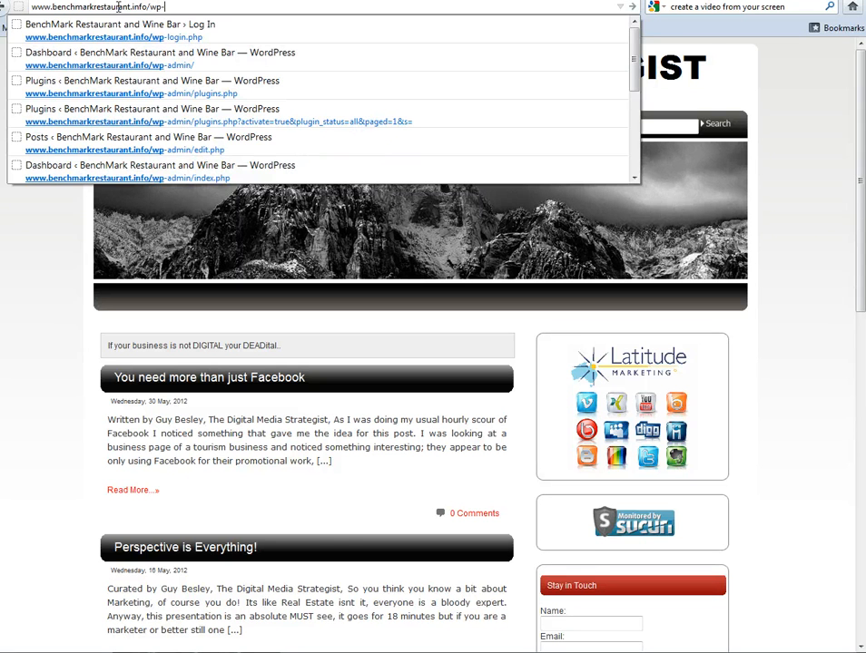
pyautogui.write('login.p')
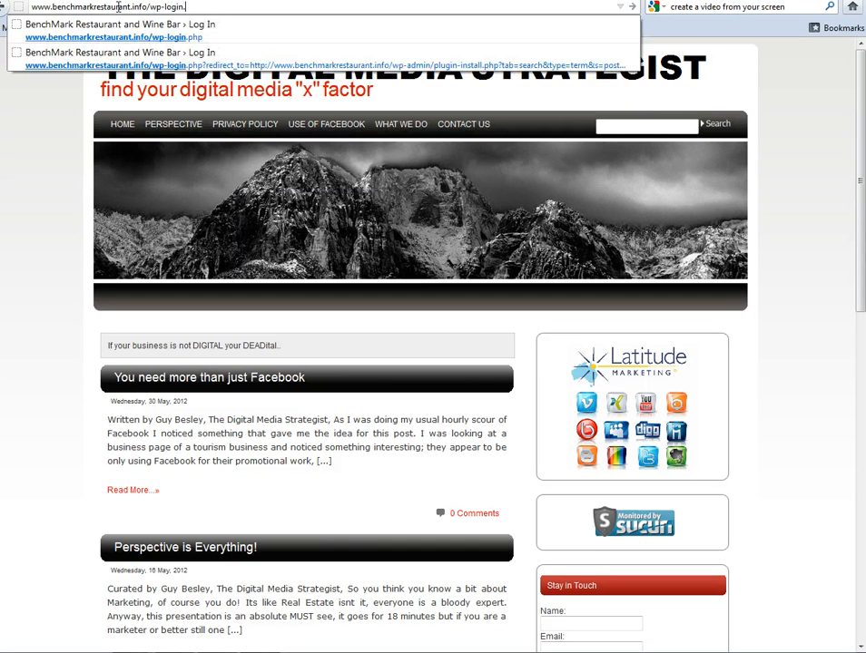
pyautogui.write('hp')
pyautogui.press('Return')
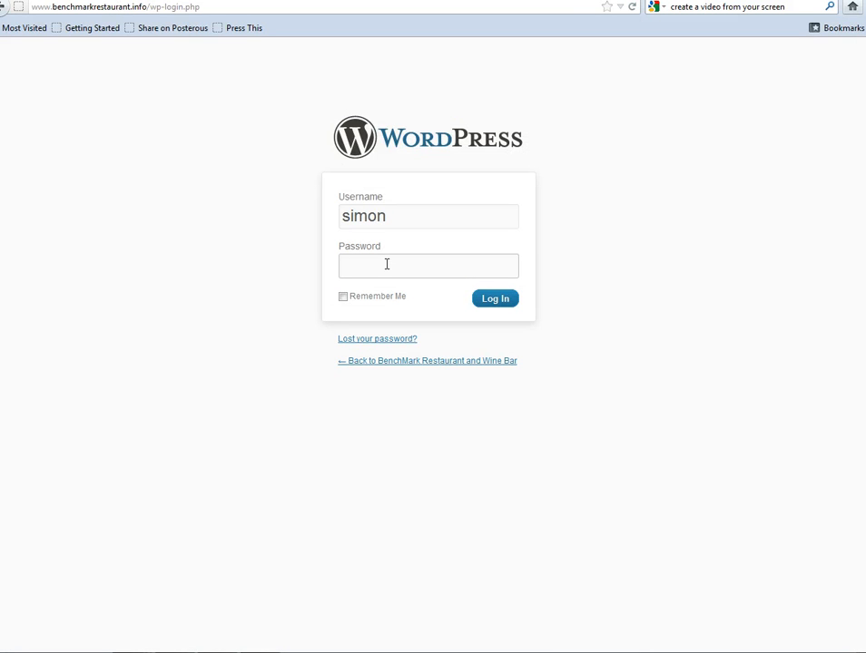
# Enter the account password, log in, and dismiss the browser's offer to remember the password.
pyautogui.write('••')
pyautogui.press('BackSpace')
pyautogui.press('BackSpace')
pyautogui.write('•••••••••••')
pyautogui.click(512, 301)
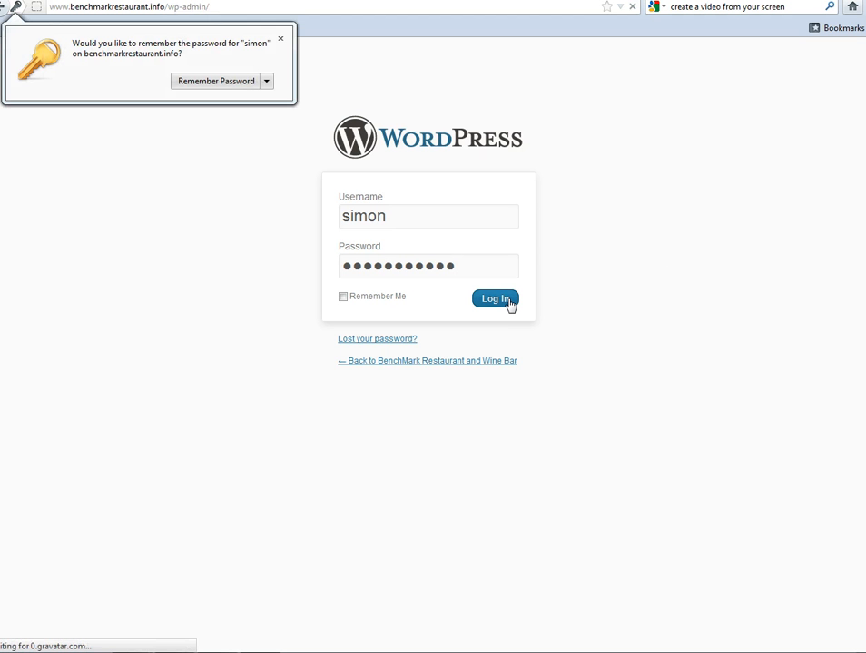
pyautogui.click(281, 41)
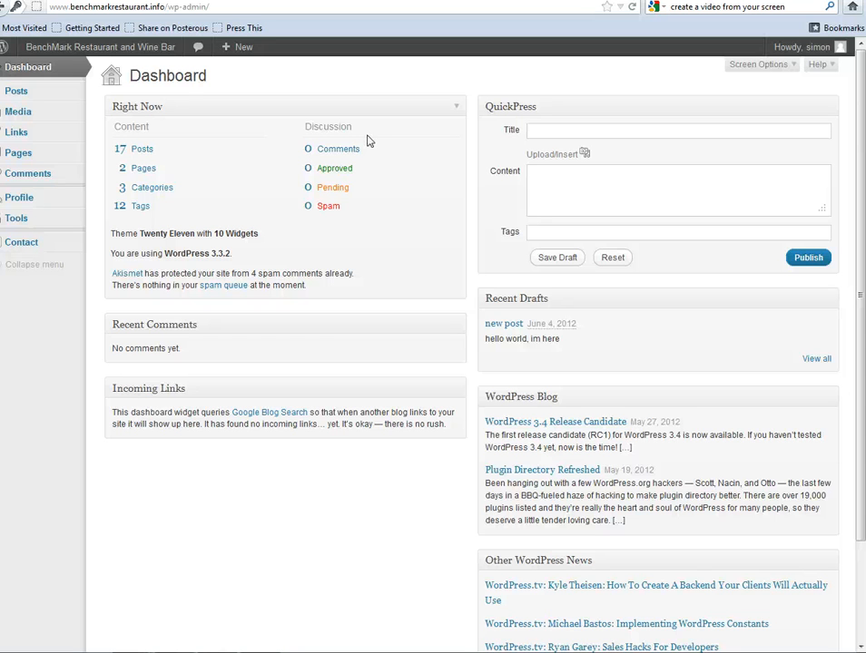
# Go to the site's list of posts and start a new post.
pyautogui.moveTo(9, 98)
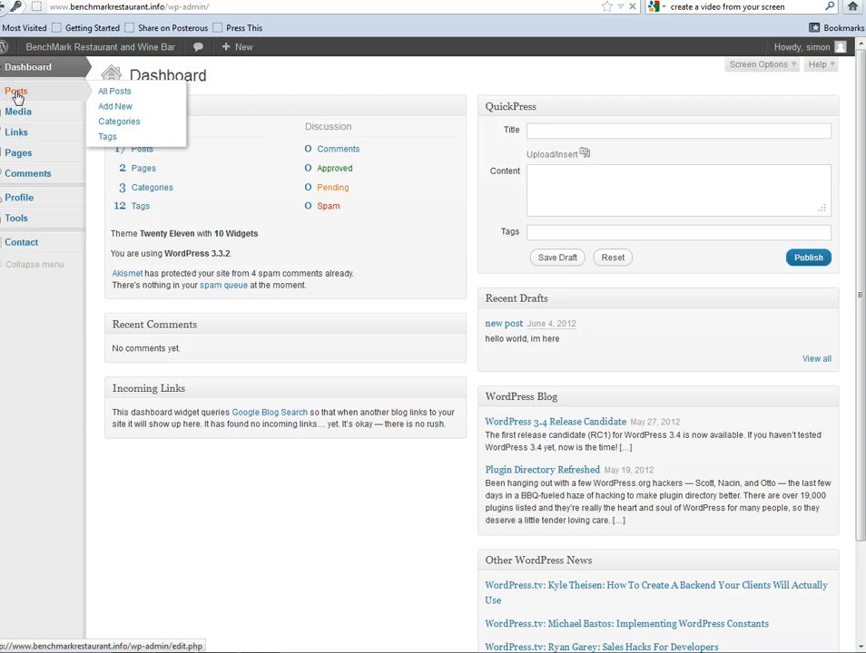
pyautogui.click(16, 94)
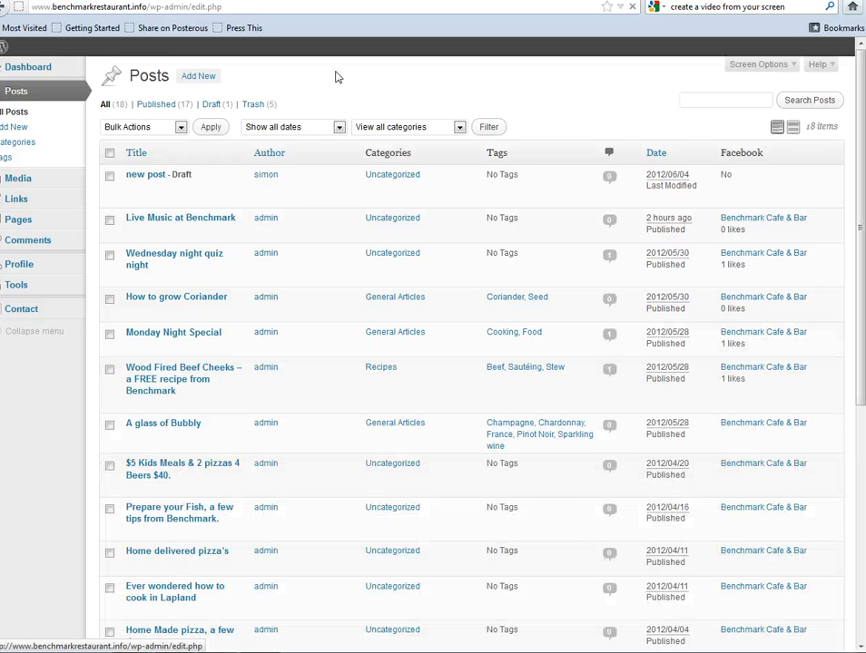
pyautogui.click(195, 78)
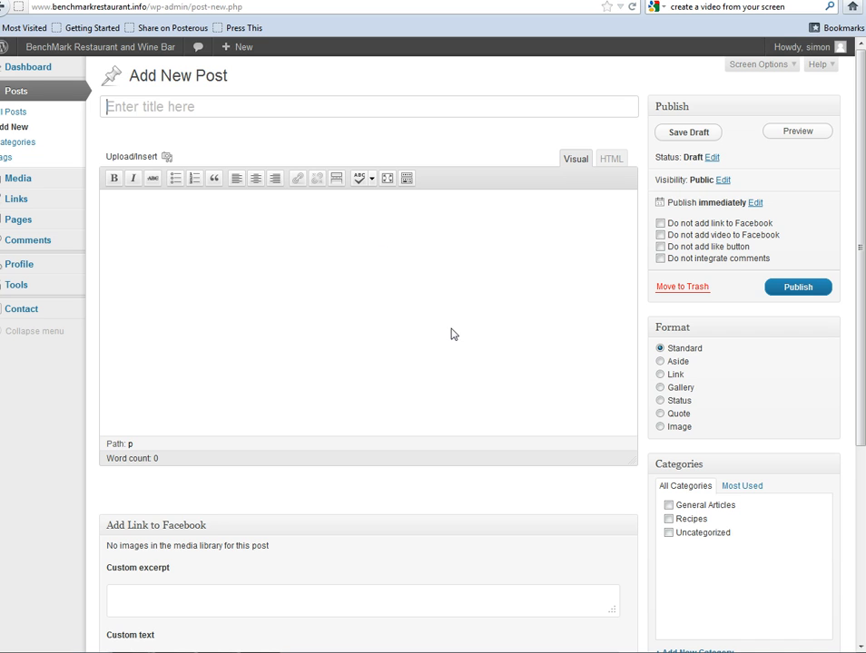
# Title the post "new post" and write "this is a new post" as its body, followed by a new line.
pyautogui.click(166, 102)
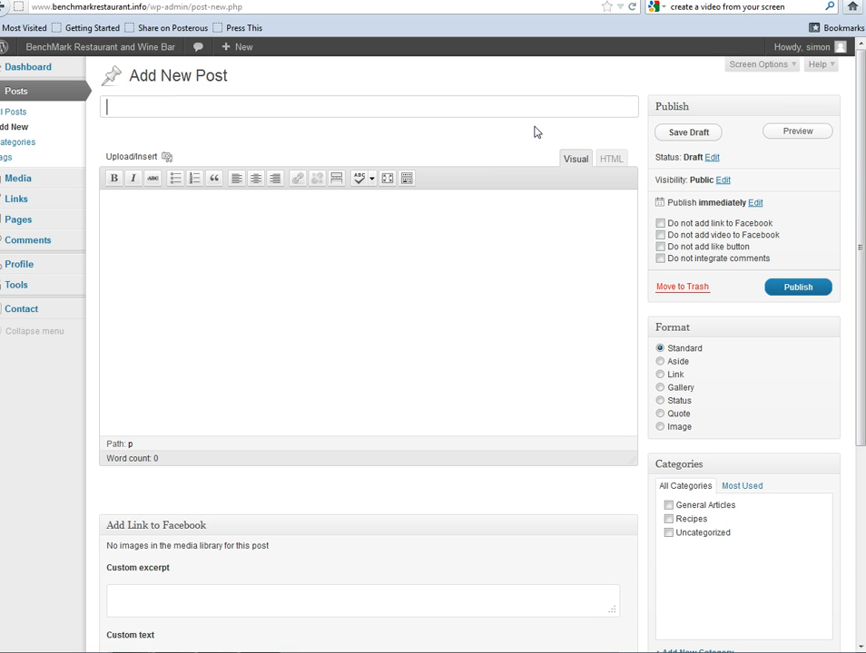
pyautogui.write('new post')
pyautogui.click(267, 274)
pyautogui.write('this is')
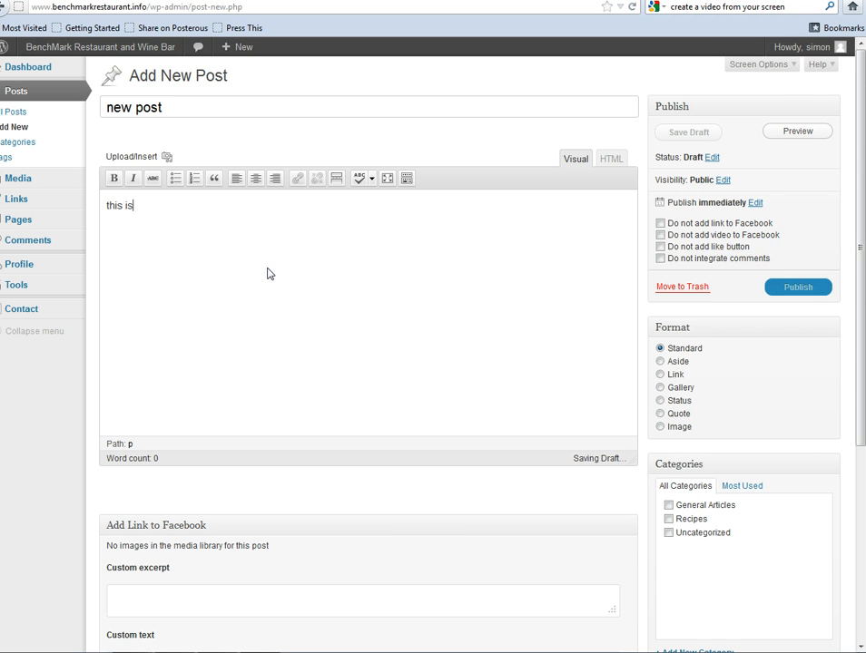
pyautogui.write(' a new post')
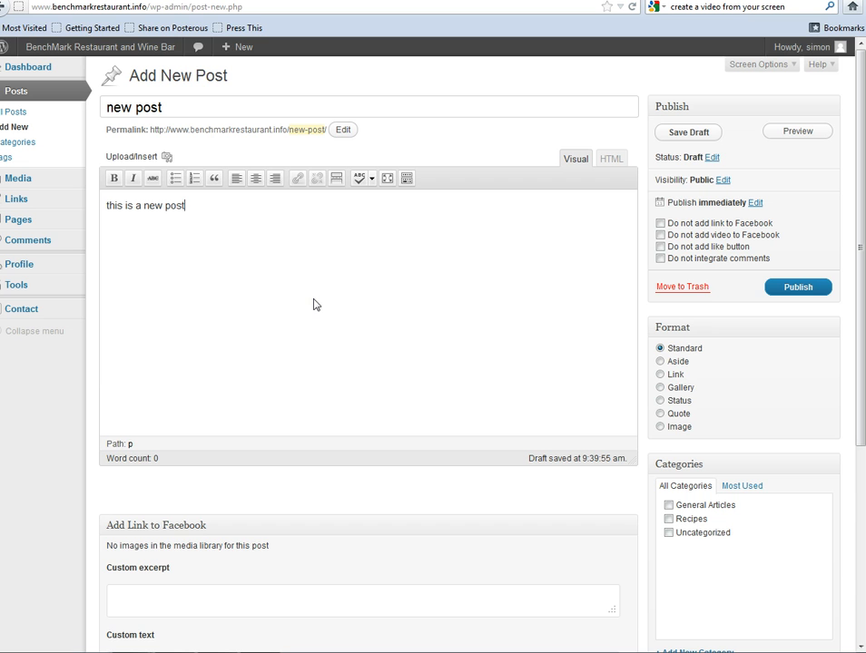
pyautogui.press('Return')
# Upload the image dips.jpg from the computer's "benchmark web site" folder to the post's media.
pyautogui.click(166, 158)
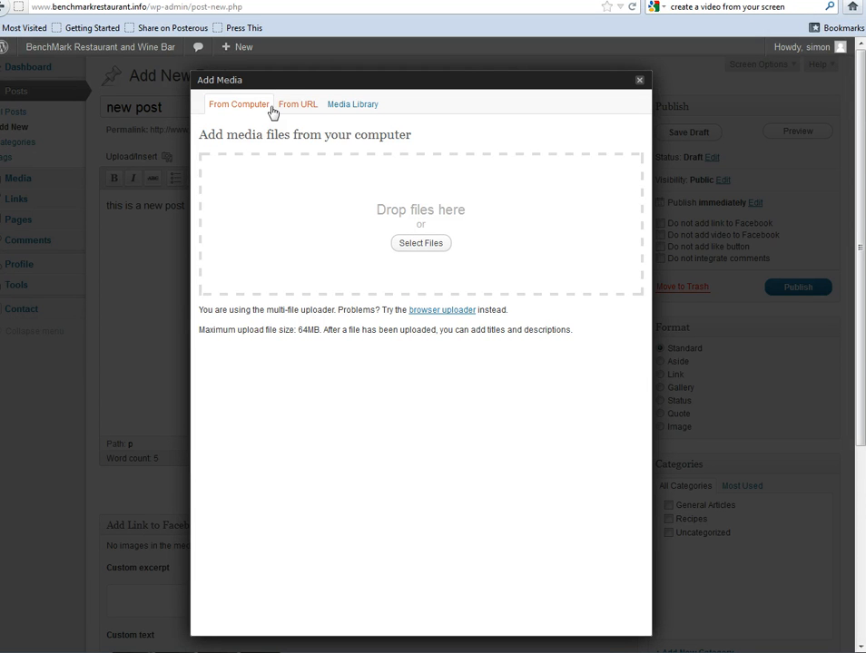
pyautogui.click(430, 253)
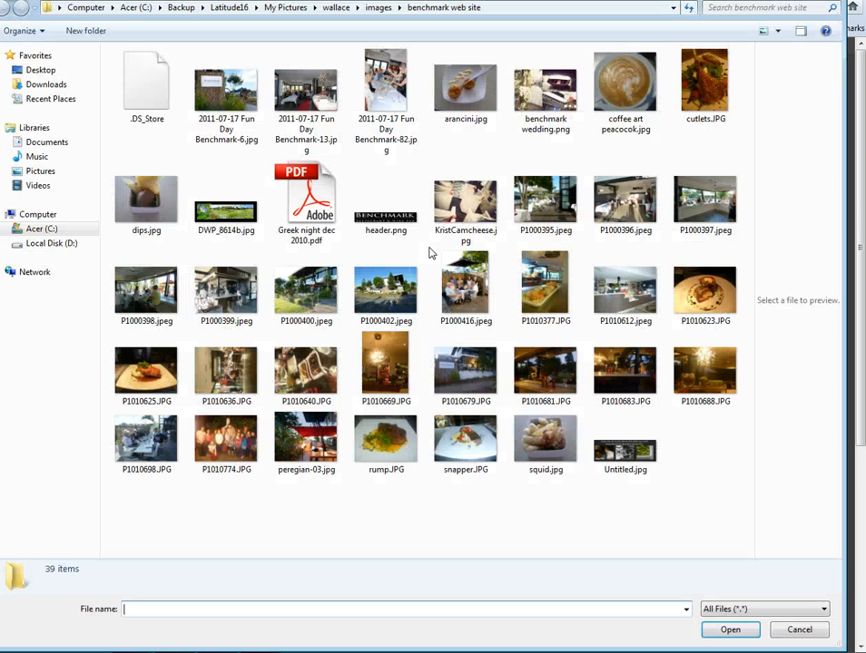
pyautogui.click(145, 198)
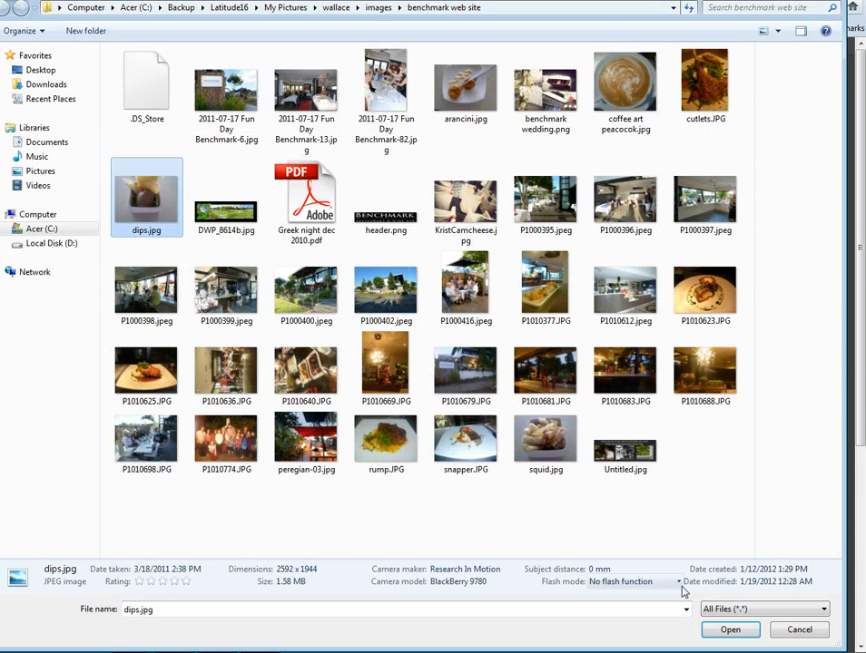
pyautogui.click(708, 634)
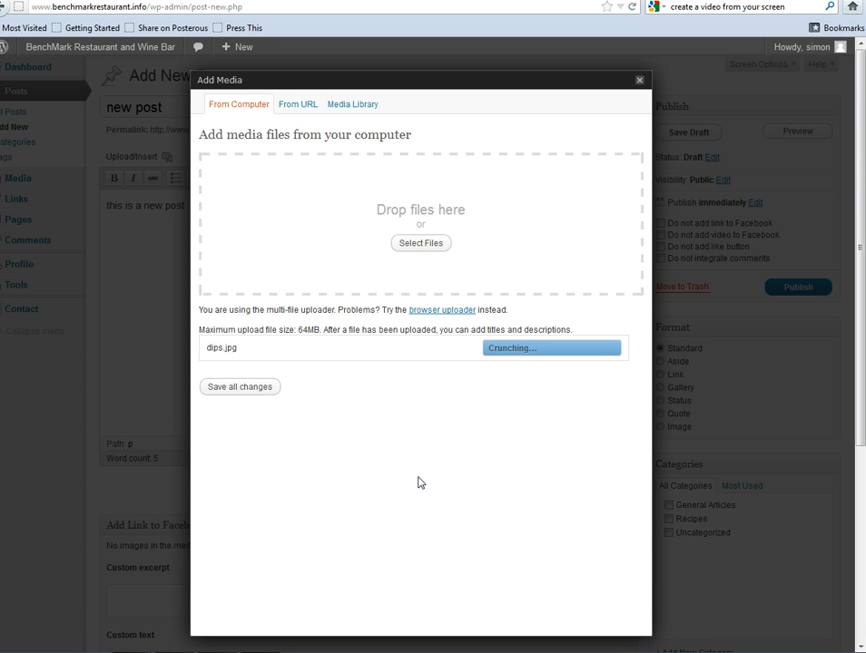
# Give the uploaded dips image the caption "this is a dip" and insert it into the post.
pyautogui.scroll(-3, 429, 474)
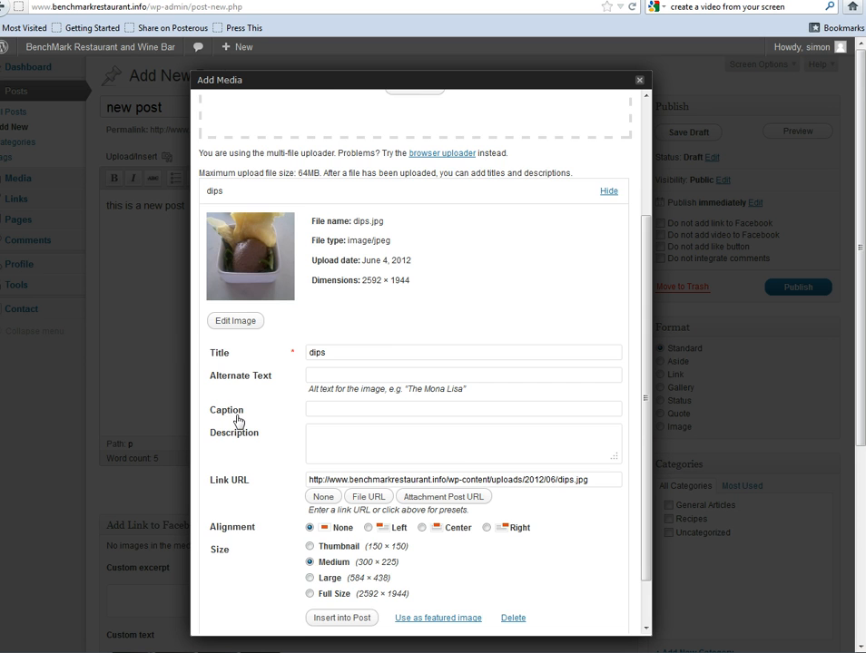
pyautogui.scroll(-1, 241, 417)
pyautogui.scroll(-1, 297, 592)
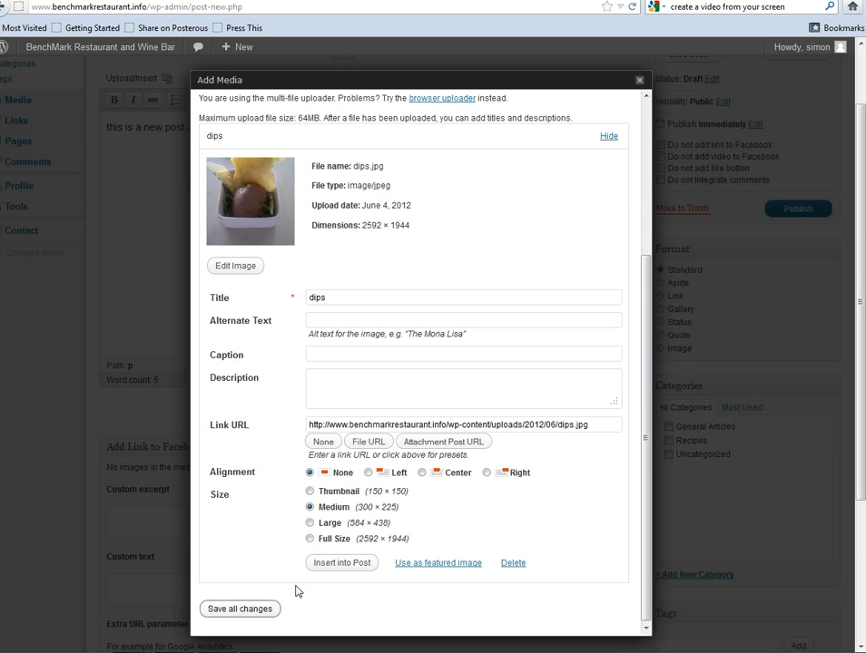
pyautogui.click(324, 355)
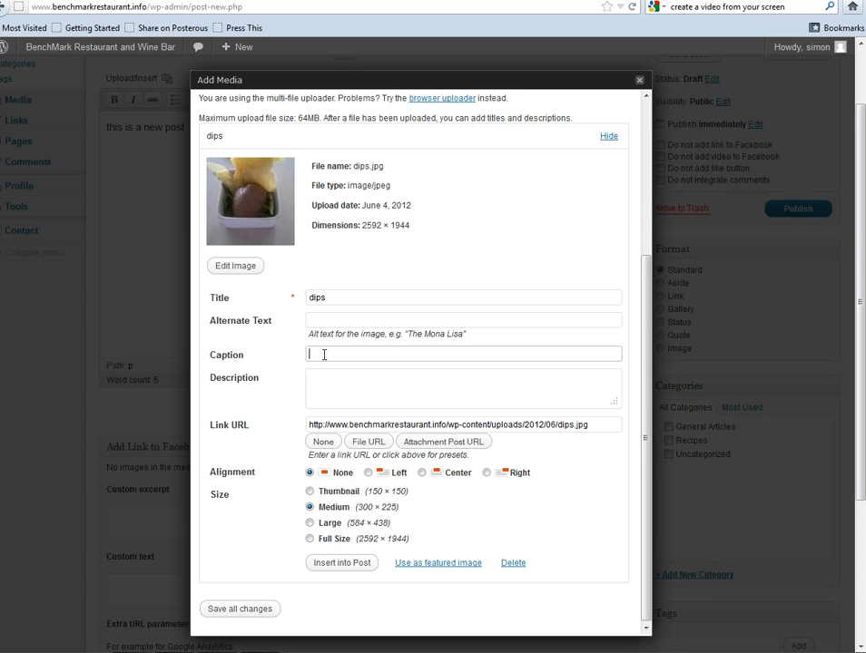
pyautogui.write('this is a dip')
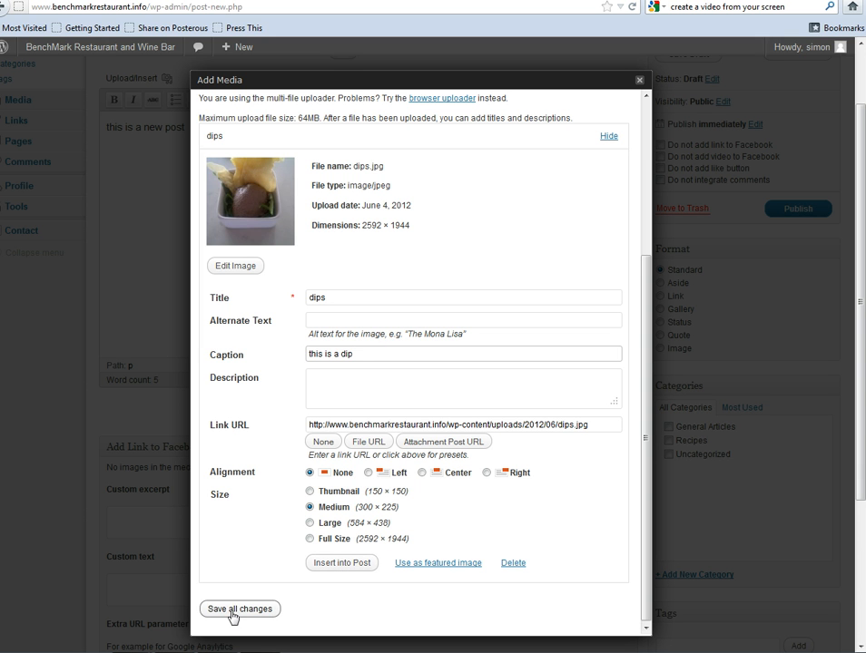
pyautogui.click(335, 565)
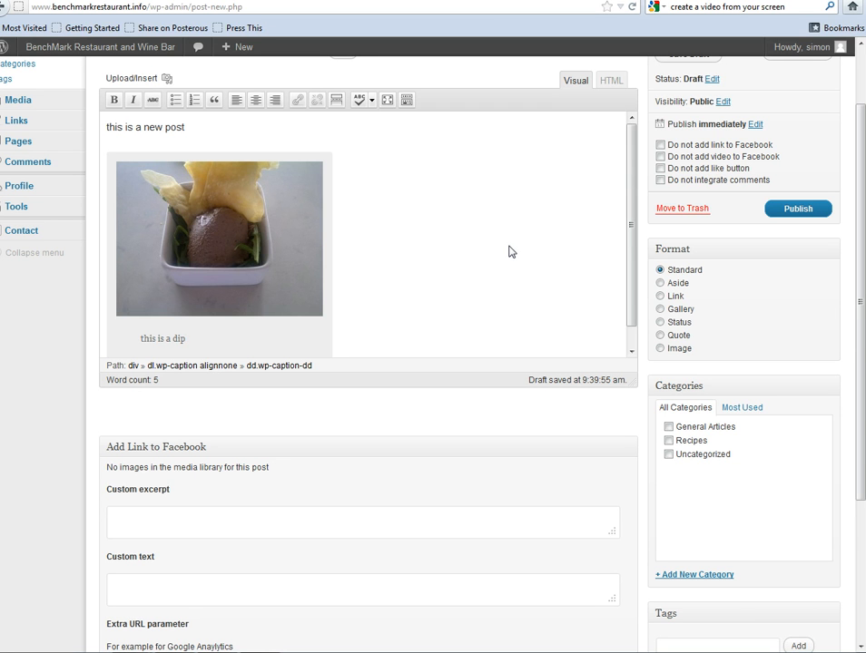
# Assign the post to the General Articles category only.
pyautogui.click(670, 441)
pyautogui.click(669, 427)
pyautogui.click(670, 441)
# Add the tag "dips" to the post.
pyautogui.moveTo(858, 419); pyautogui.dragTo(861, 423)
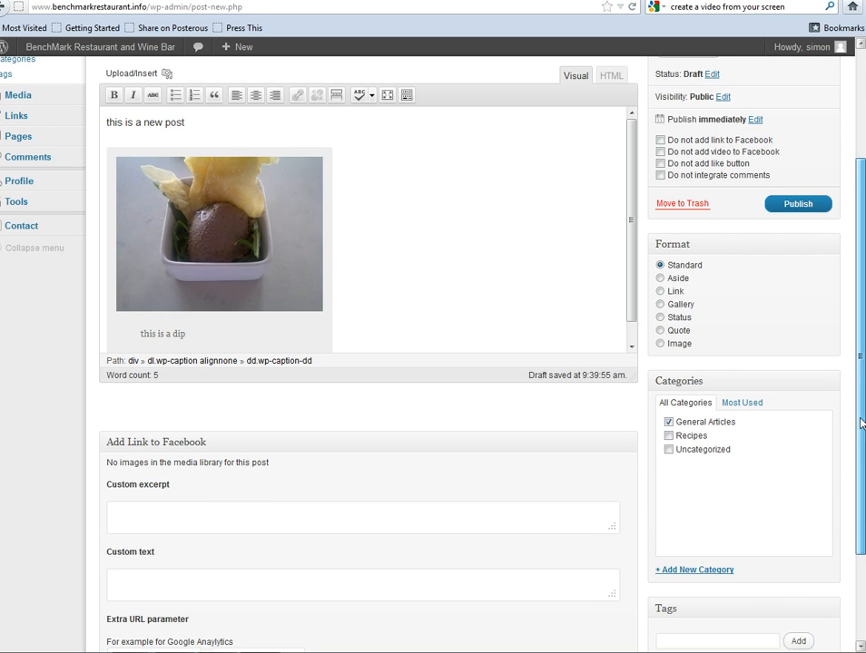
pyautogui.scroll(-2, 861, 420)
pyautogui.click(712, 565)
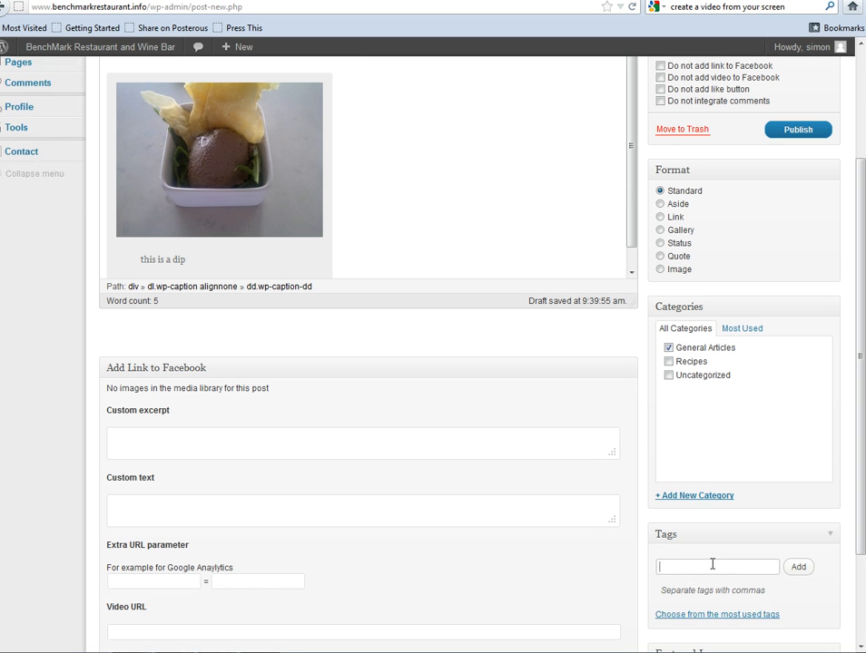
pyautogui.write('dips')
pyautogui.click(799, 567)
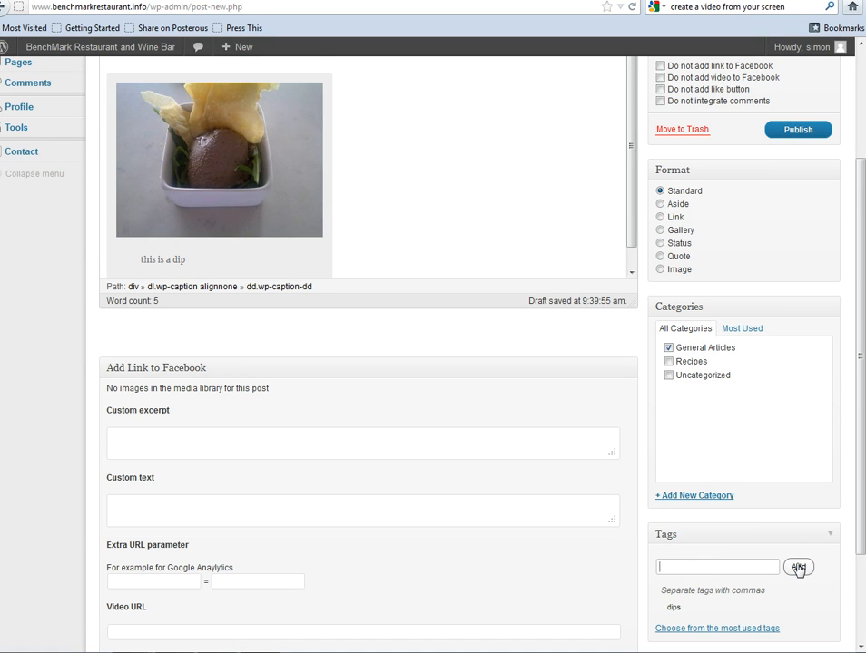
# Save the post as a draft without publishing it.
pyautogui.scroll(-1, 799, 568)
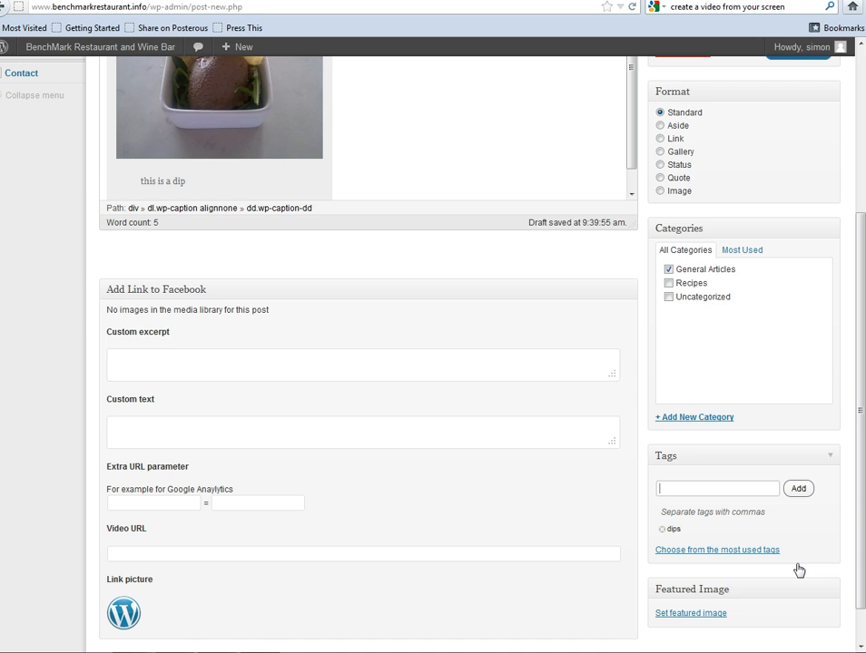
pyautogui.scroll(3, 798, 568)
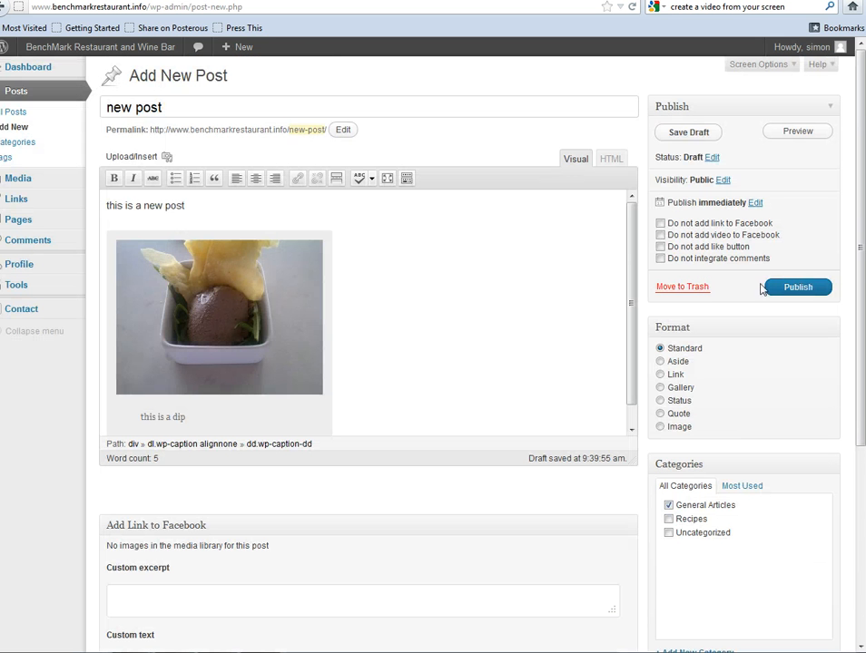
pyautogui.click(689, 133)
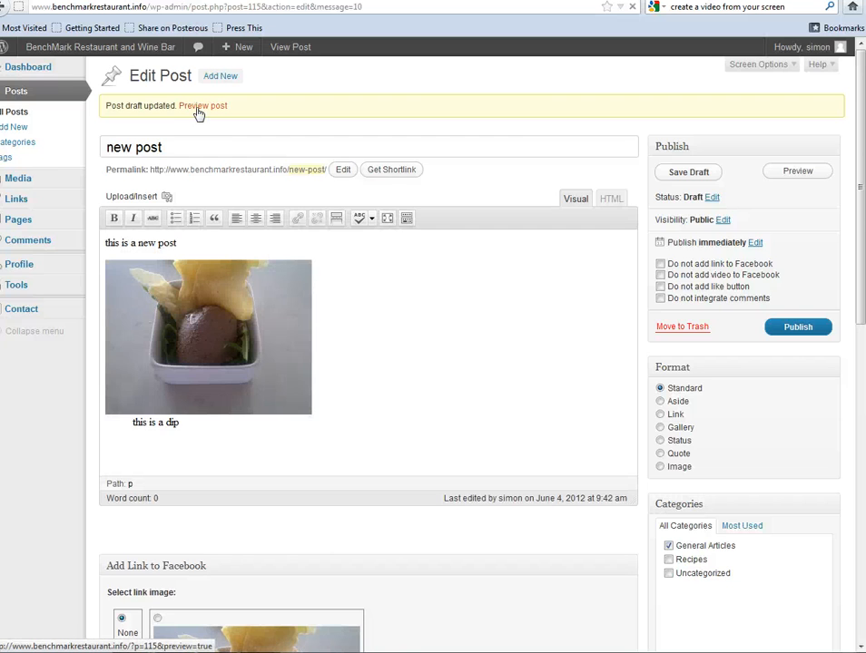
# Preview the draft on the site and check its title, text, captioned image, category and tag.
pyautogui.click(199, 107)
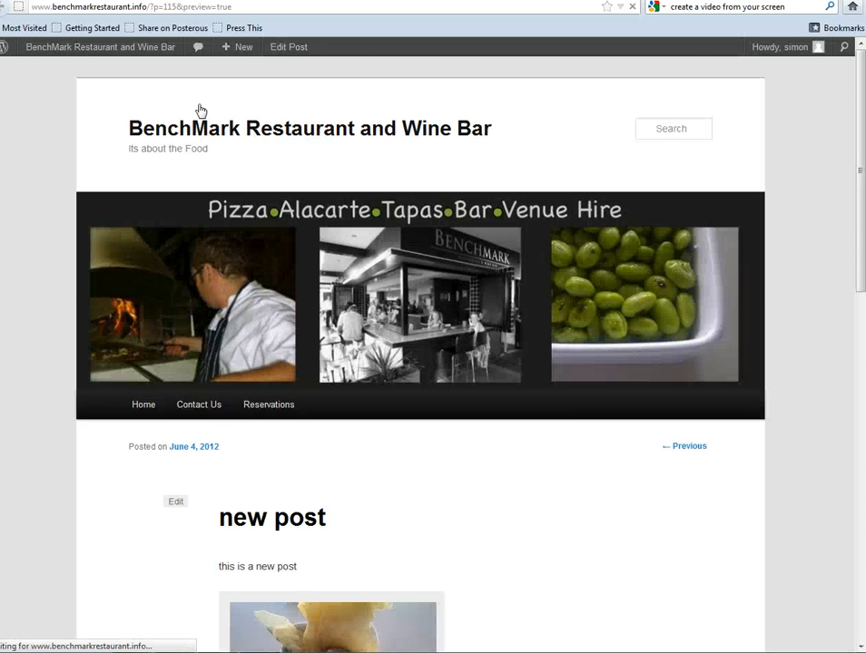
pyautogui.scroll(-5, 380, 397)
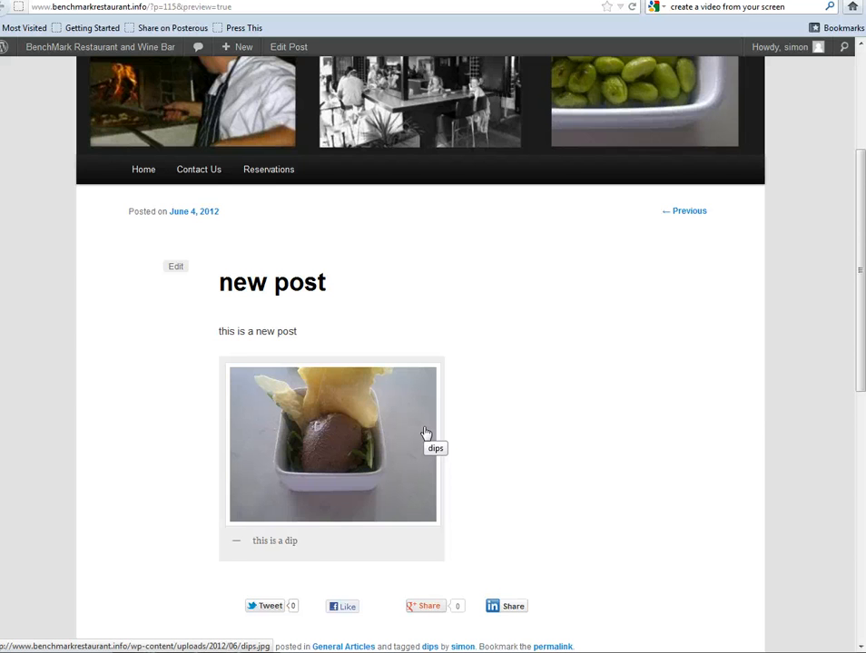
pyautogui.scroll(5, 620, 473)
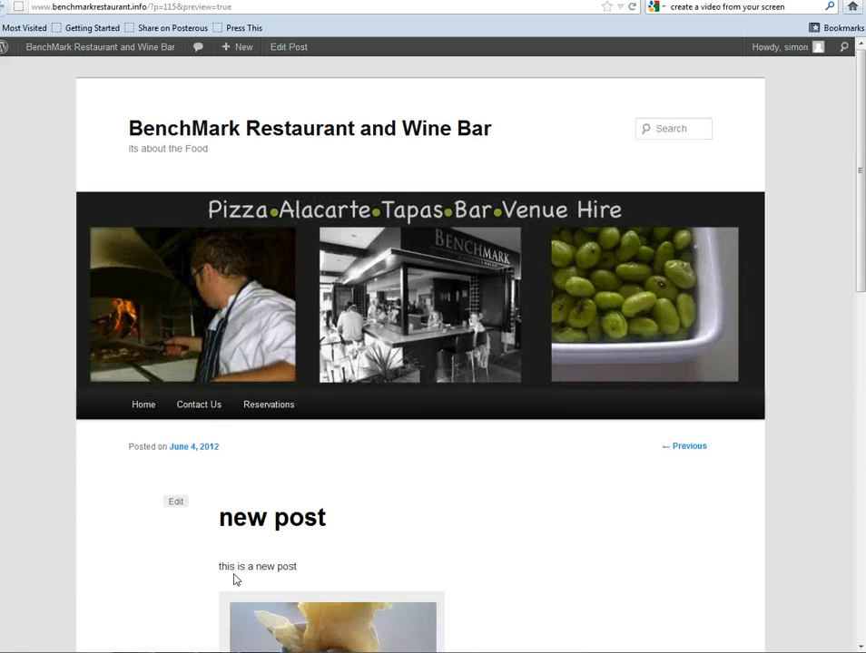